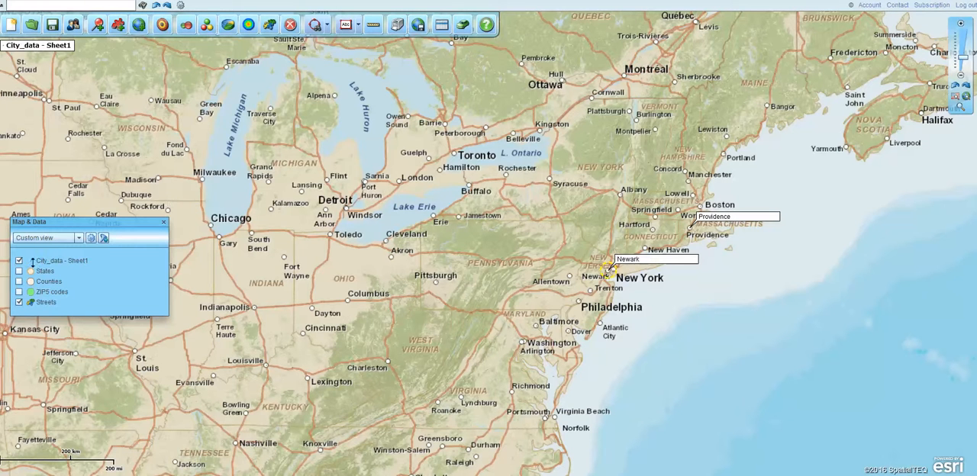
Review the records of the City_data - Sheet1 dataset in its data table
drag(44, 222, 73, 196)
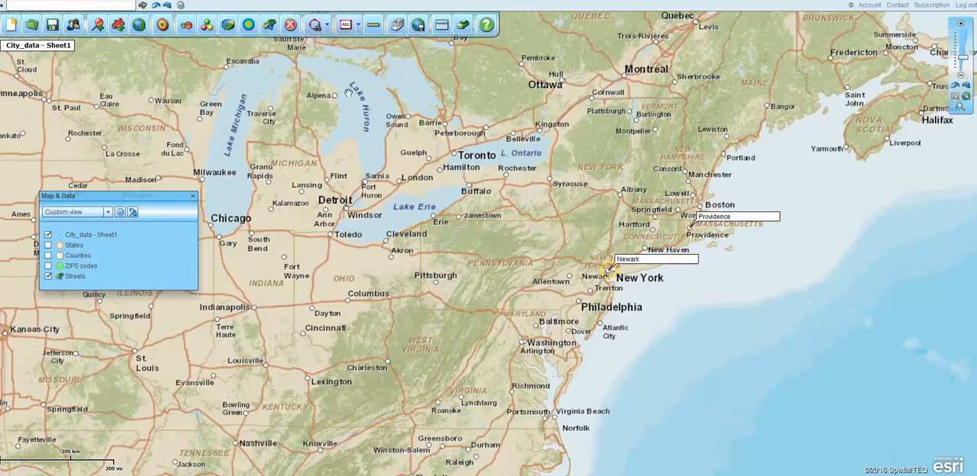
click(440, 26)
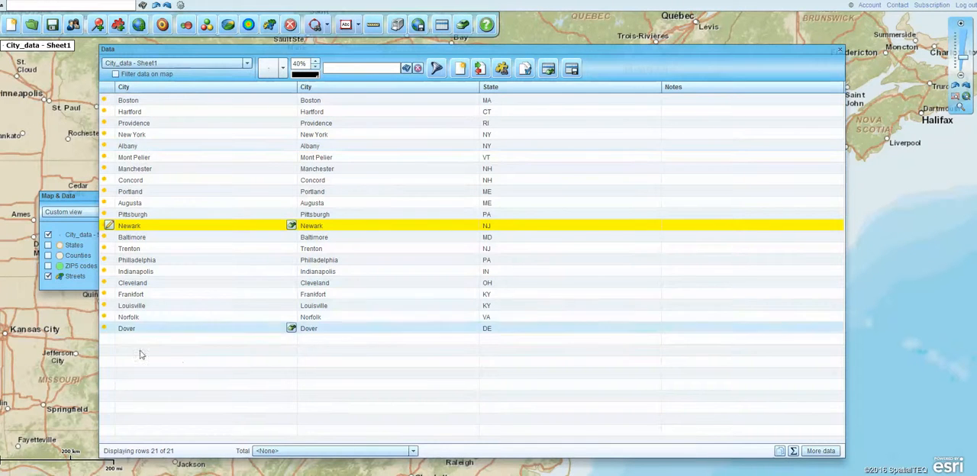
click(840, 50)
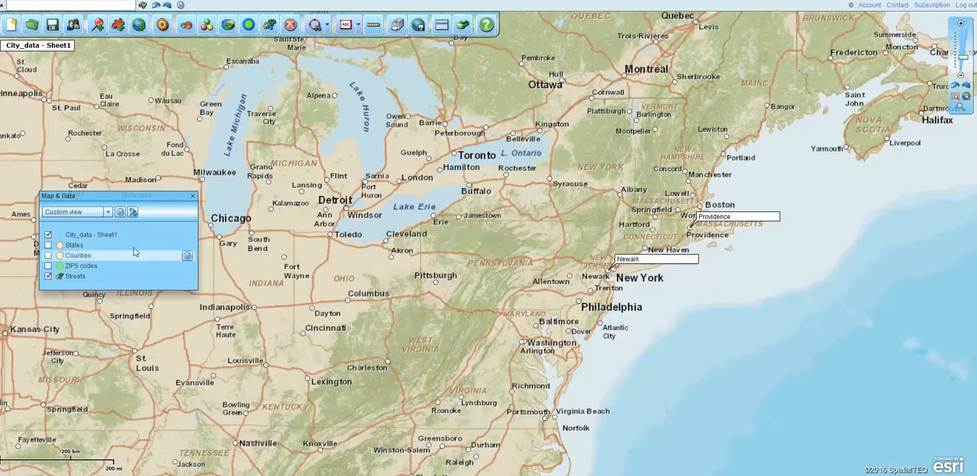
Open the callouts for all City_data - Sheet1 locations and switch them to compact callouts
mouse_move(120, 234)
click(173, 236)
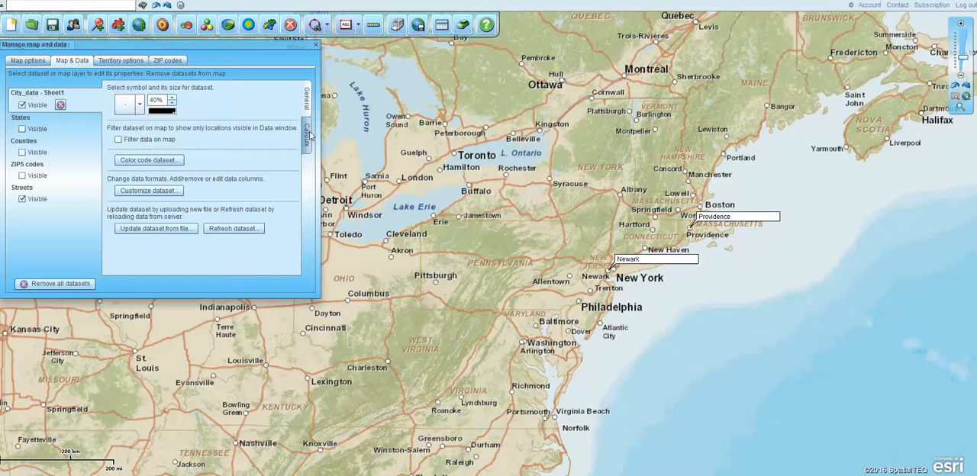
click(308, 135)
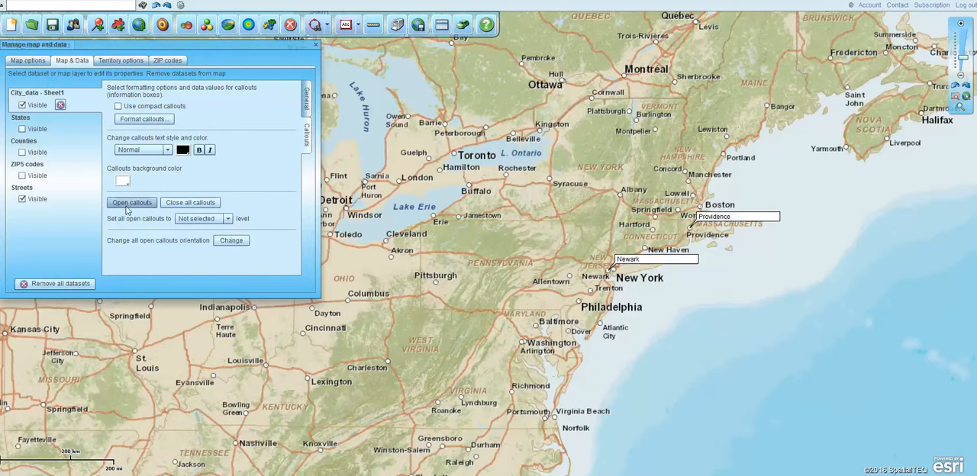
click(128, 203)
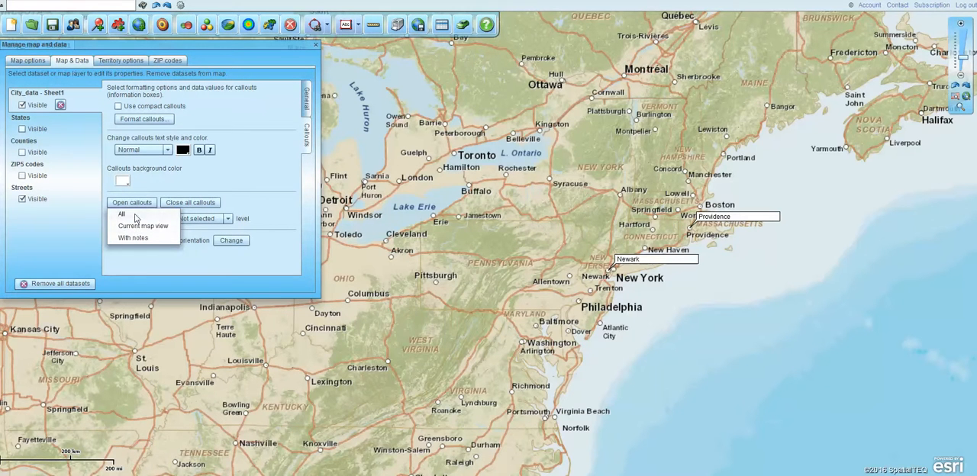
click(122, 214)
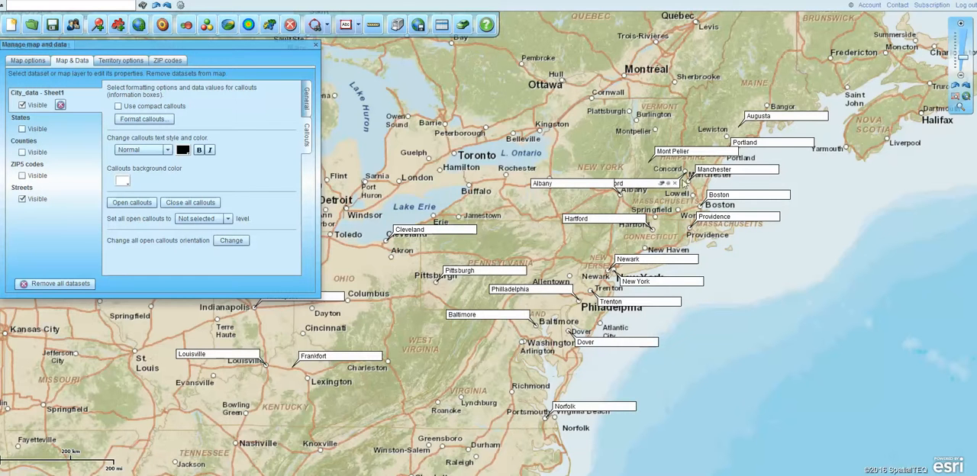
click(118, 106)
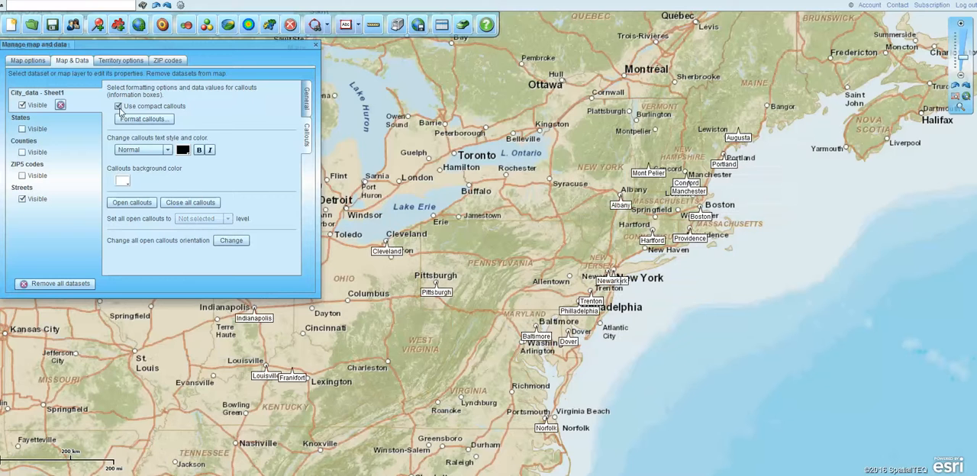
click(316, 45)
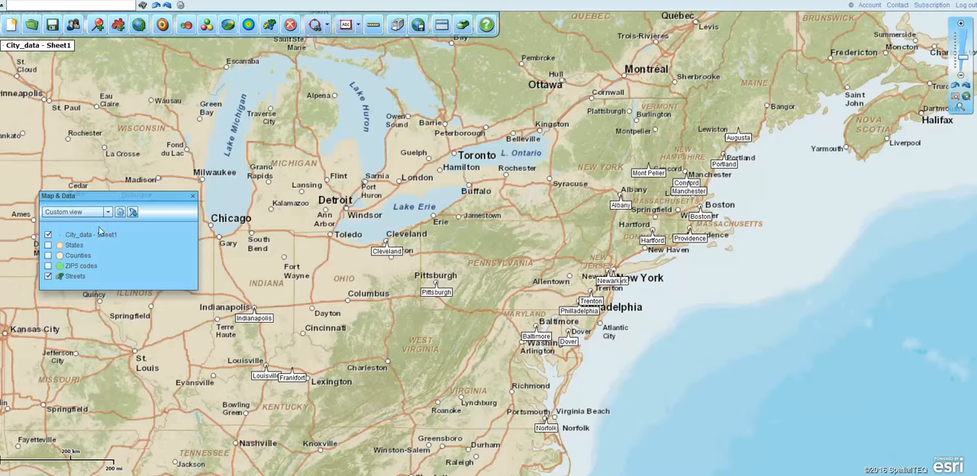
Show the States layer and orient the Cleveland callout above its location
click(48, 245)
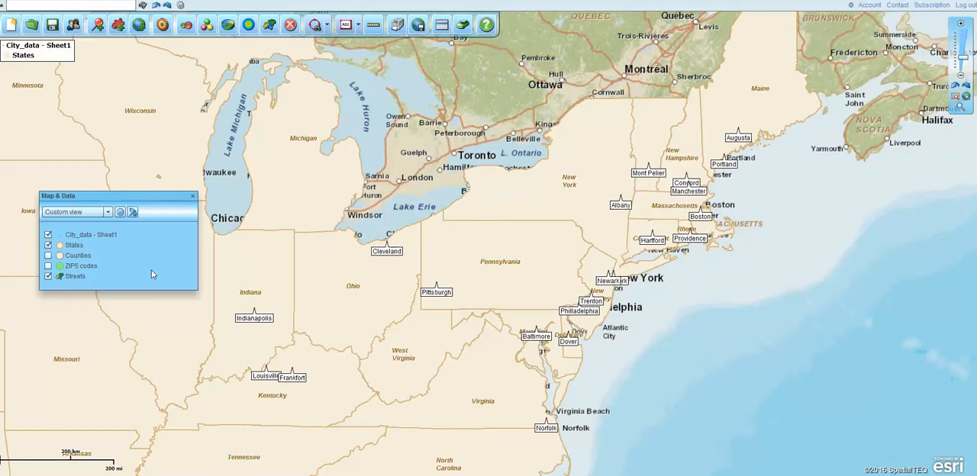
click(392, 254)
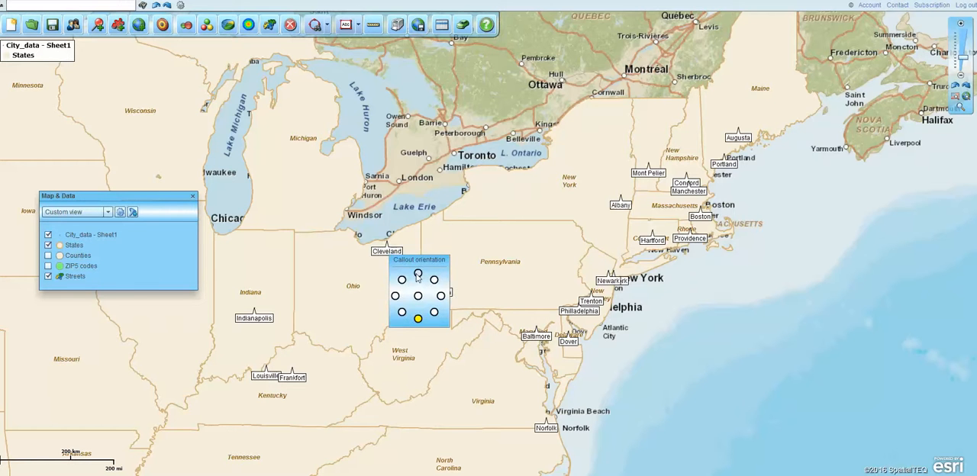
click(418, 273)
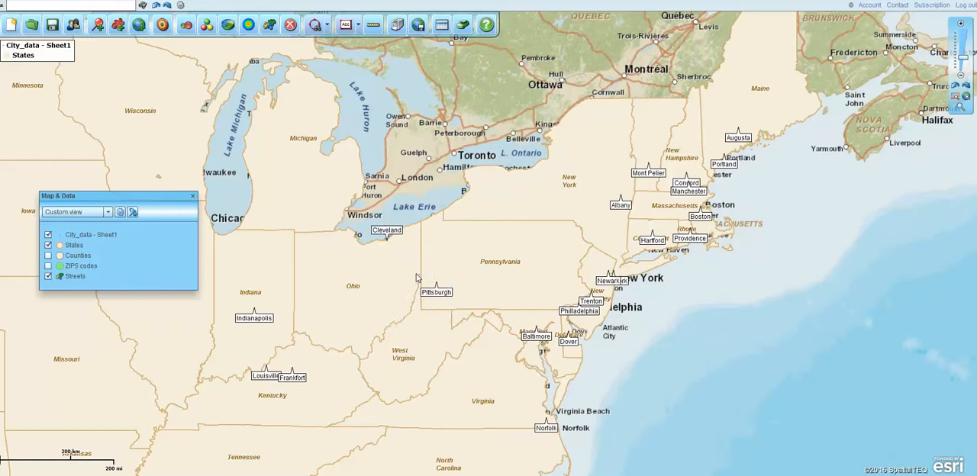
Separate the overlapping callouts by placing Manchester above its location and Concord to the lower right of its location
click(697, 196)
click(723, 213)
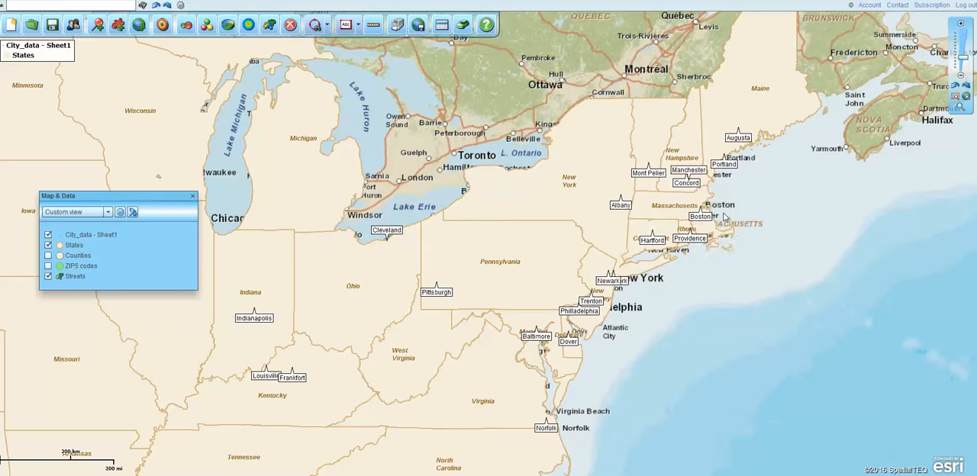
click(685, 183)
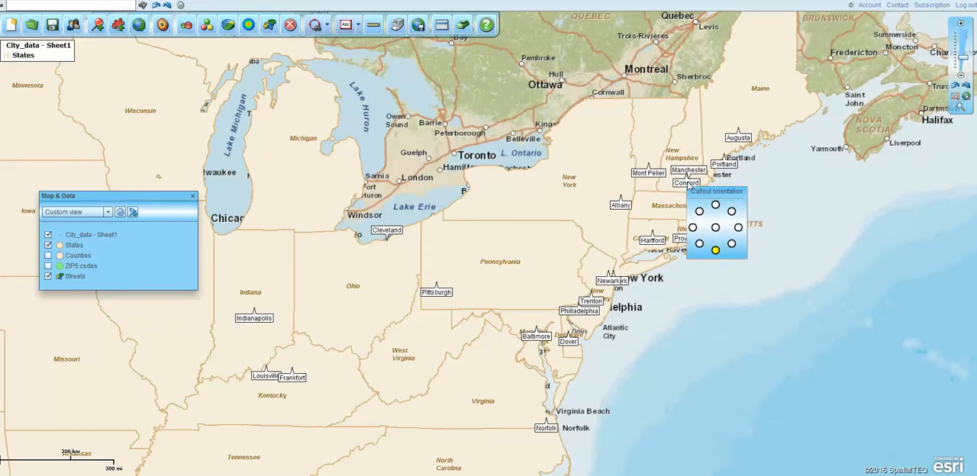
click(691, 230)
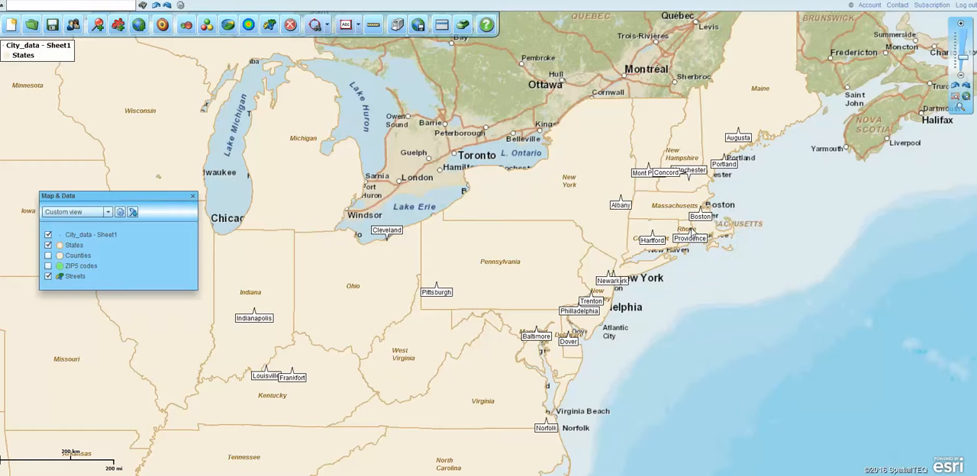
click(671, 176)
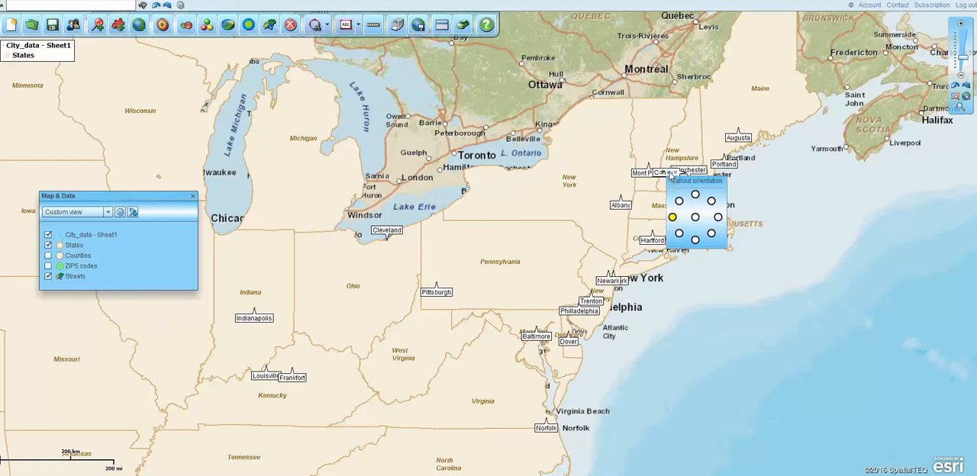
click(711, 237)
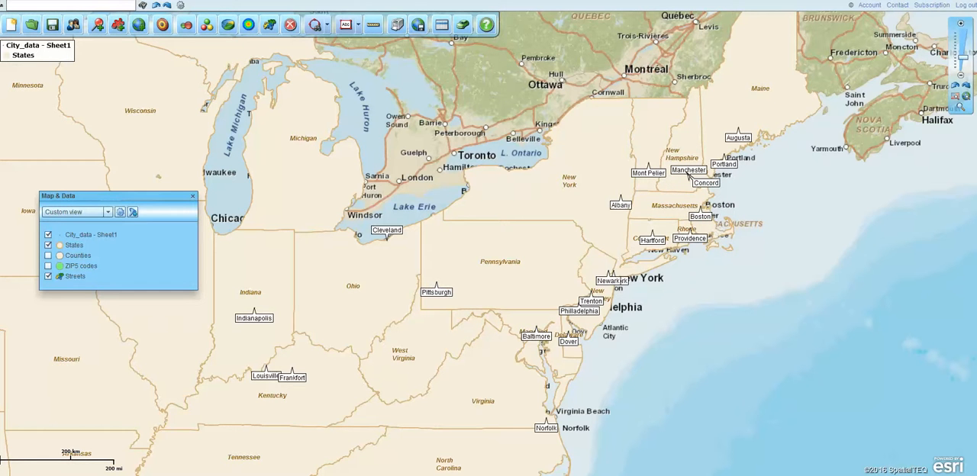
Add the Cities map layer to the map
click(139, 26)
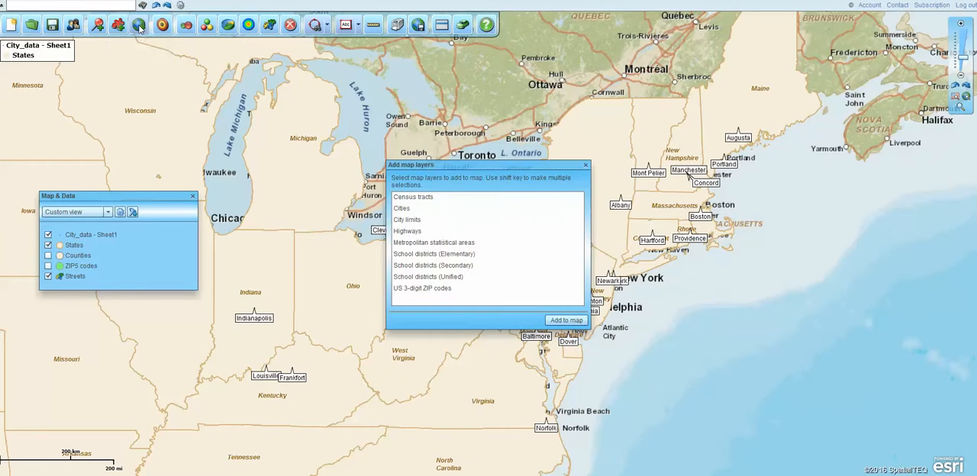
click(409, 211)
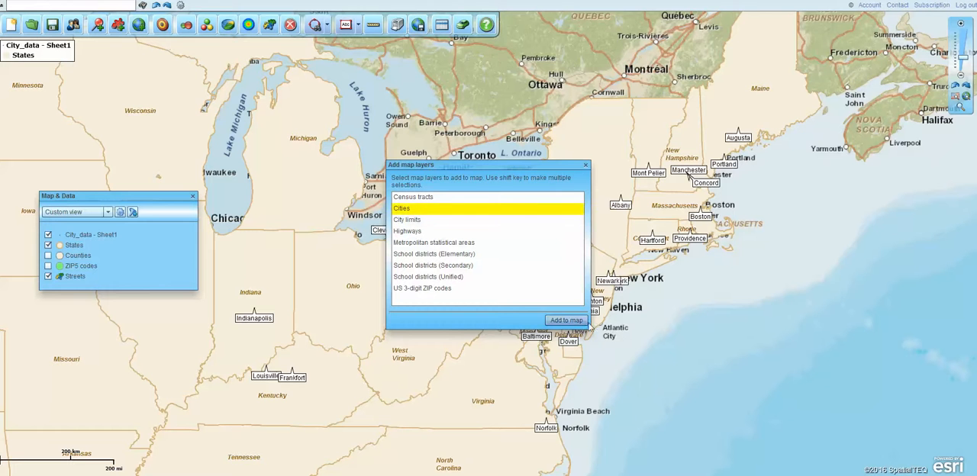
click(558, 322)
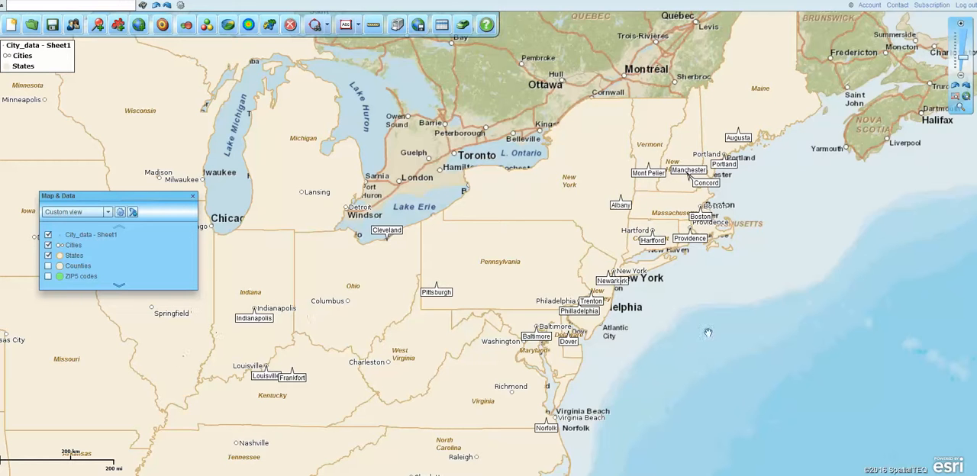
Examine the Cities layer's labels around Columbus, Ohio, at closer range and at regional scale
click(959, 109)
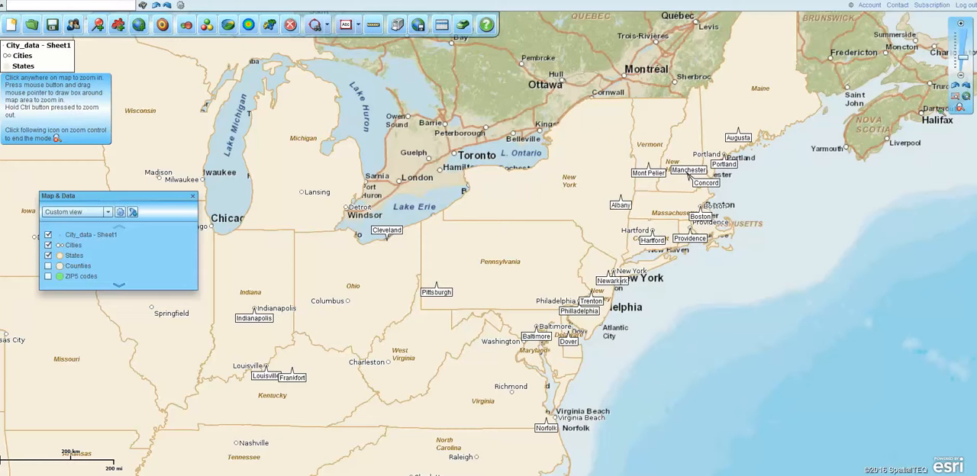
drag(309, 263, 392, 336)
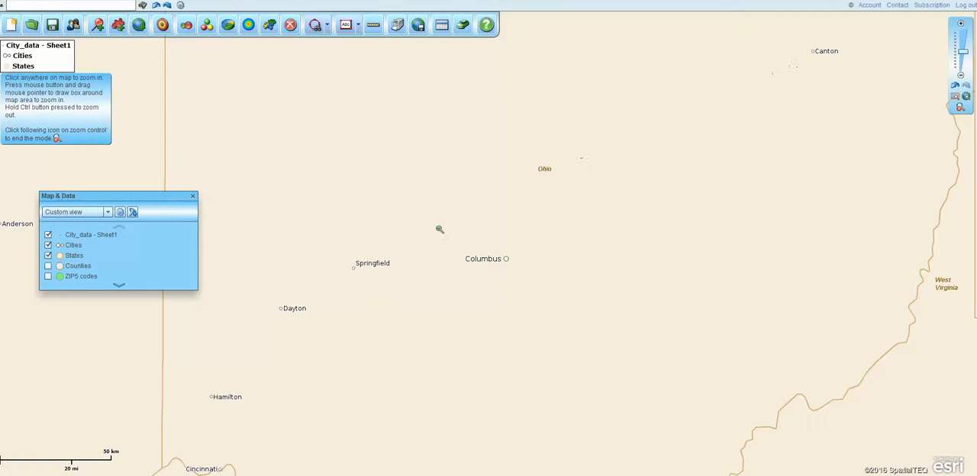
drag(381, 203, 593, 387)
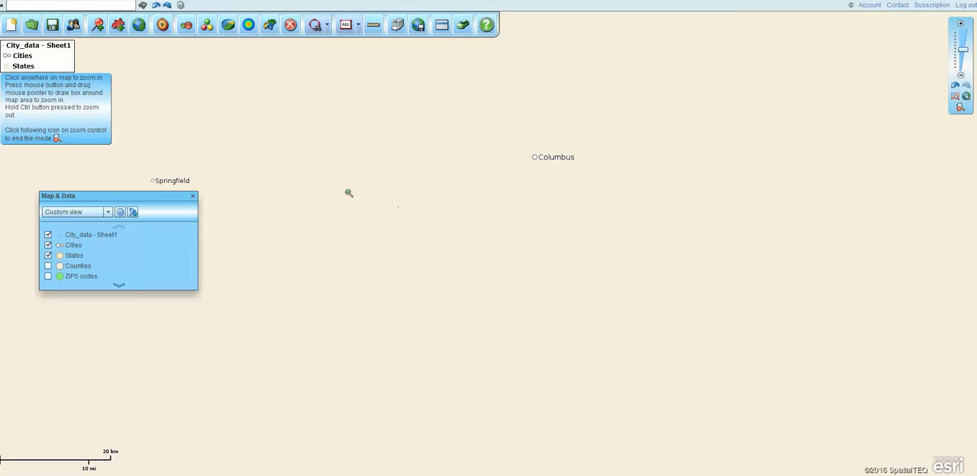
click(964, 55)
click(966, 61)
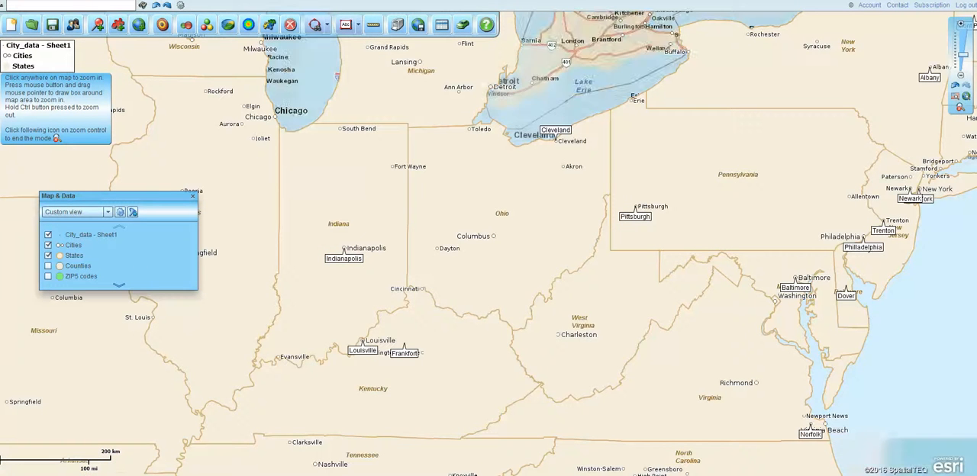
Add the City limits map layer and hide the City_data - Sheet1 and Cities layers
click(139, 26)
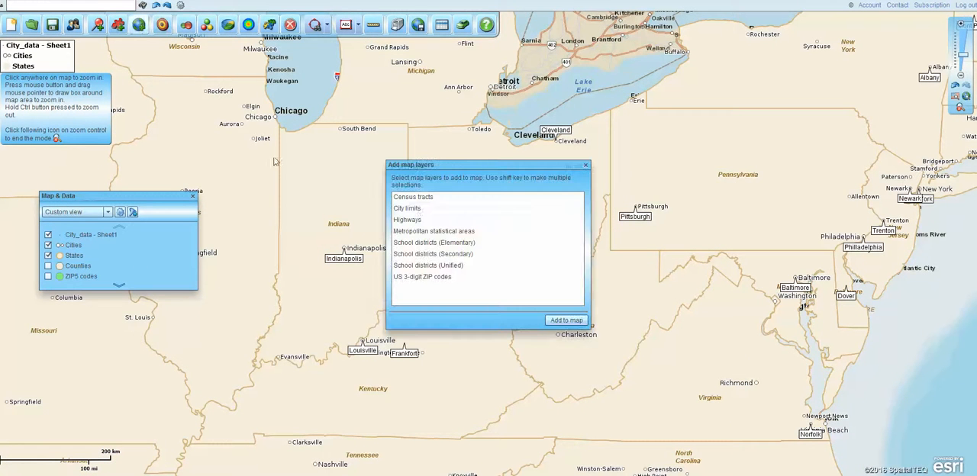
click(412, 209)
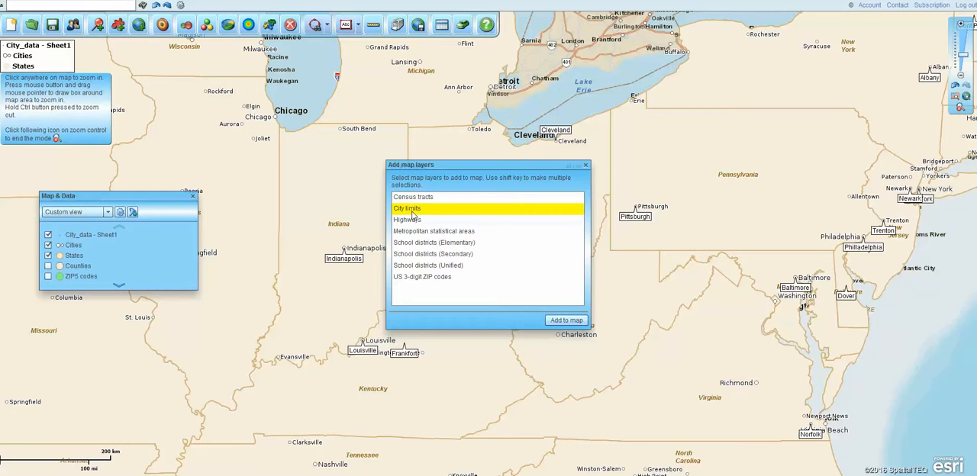
click(567, 320)
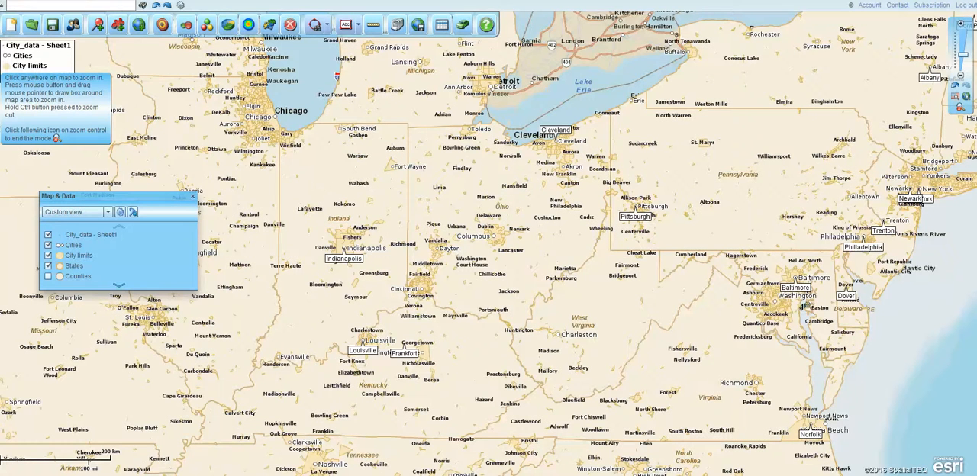
click(48, 245)
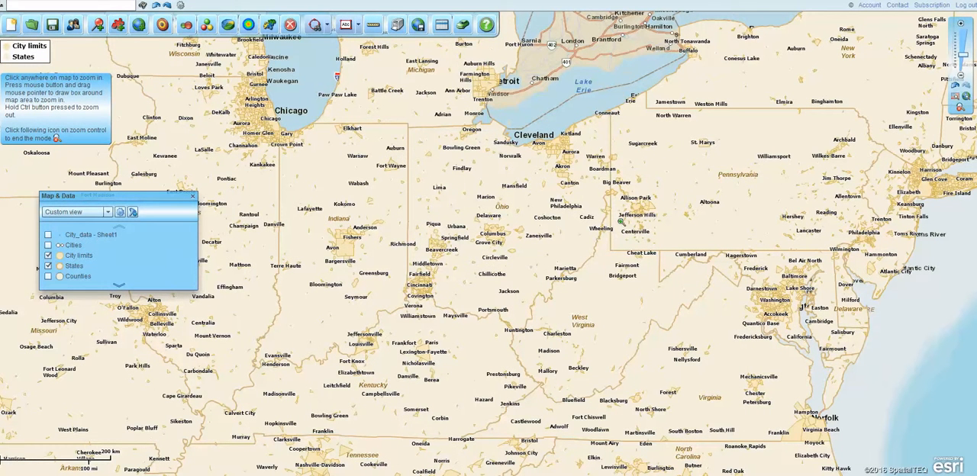
Examine the city limit boundaries and labels in southwestern Ohio at different map scales
drag(404, 229, 545, 321)
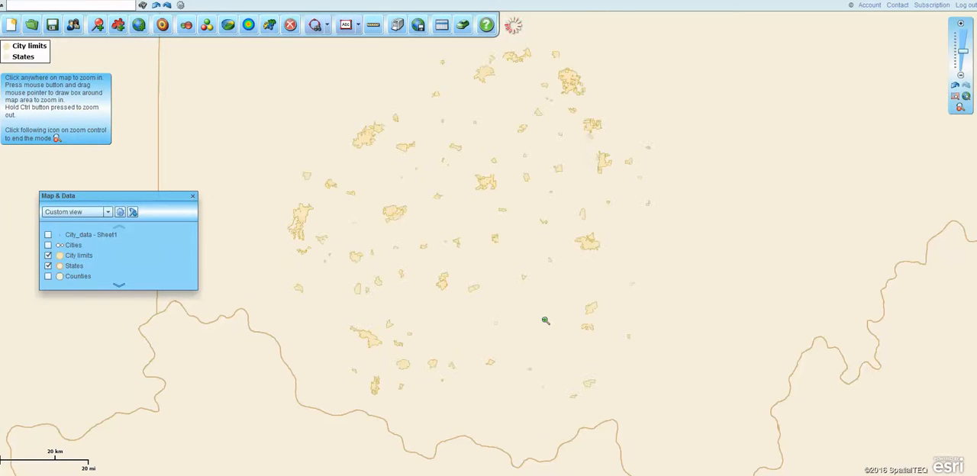
drag(356, 146, 480, 221)
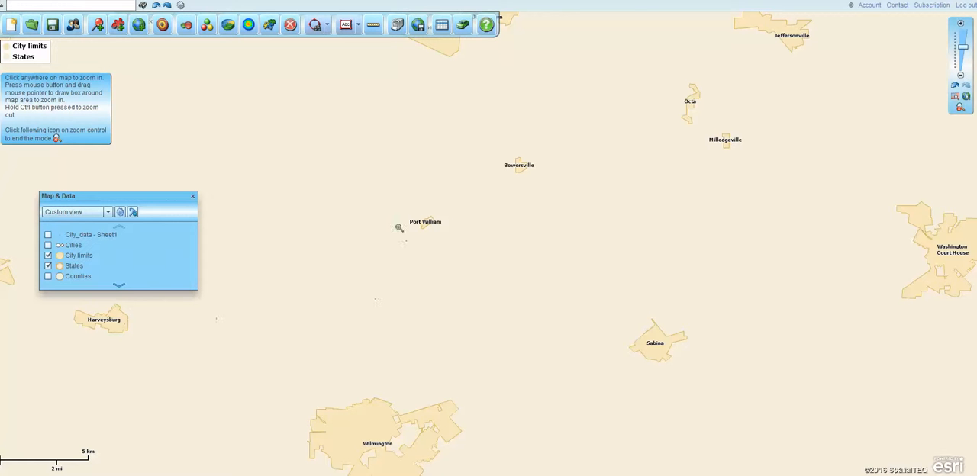
drag(963, 47, 962, 52)
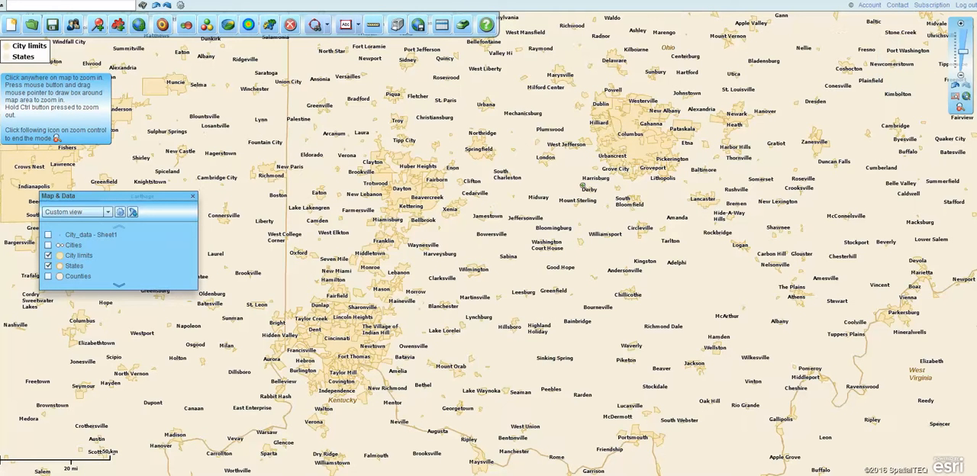
Draw a circle of about 72 mi radius over western Ohio and eastern Indiana and create a City Test territory from the city limits within it
click(315, 26)
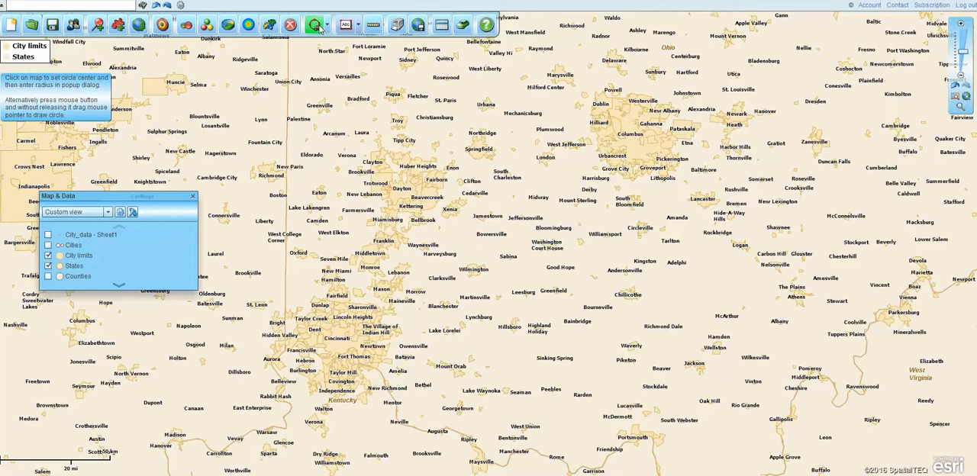
drag(318, 110, 551, 255)
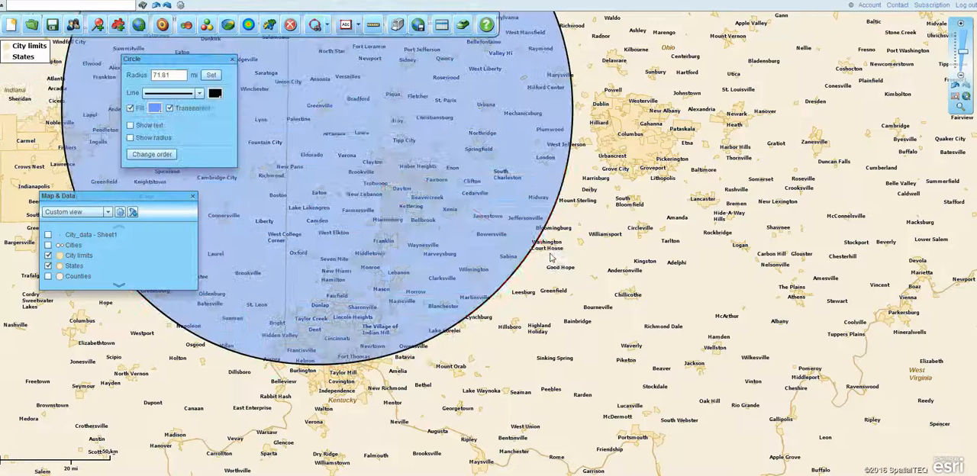
click(422, 208)
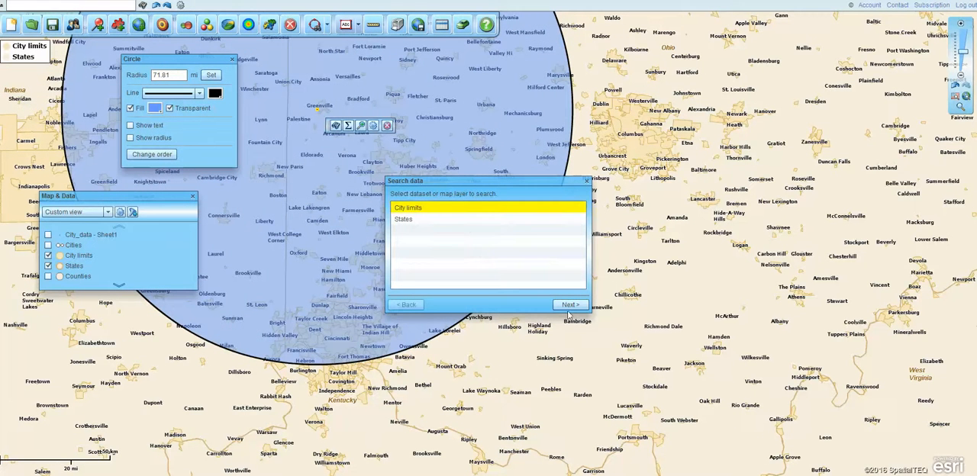
click(571, 304)
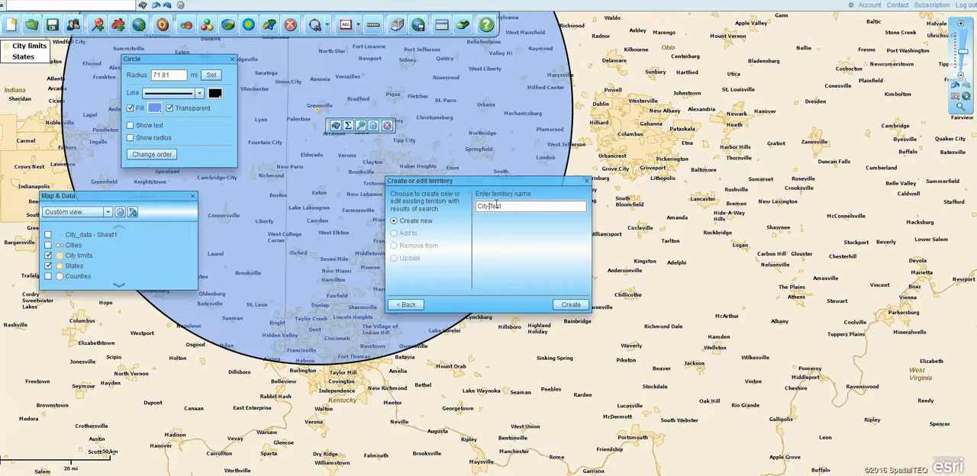
click(571, 305)
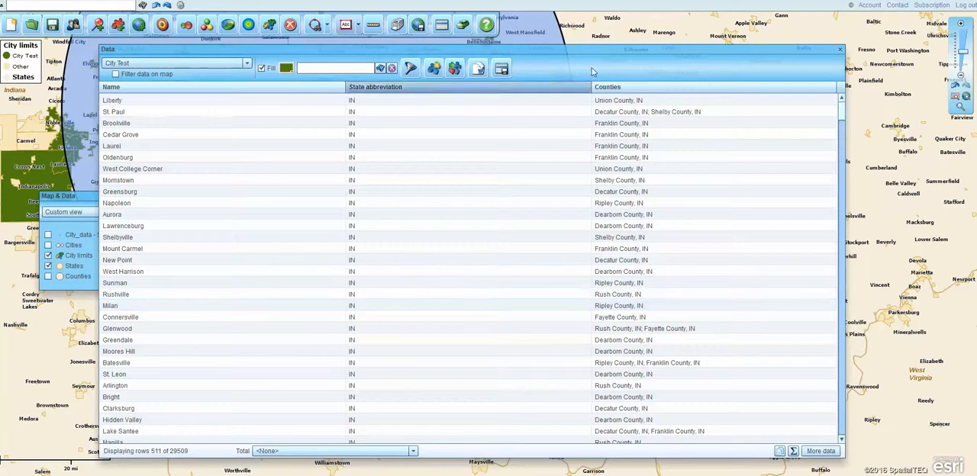
Review the City Test territory's data table and move it clear of the Map & Data window
drag(604, 52, 692, 106)
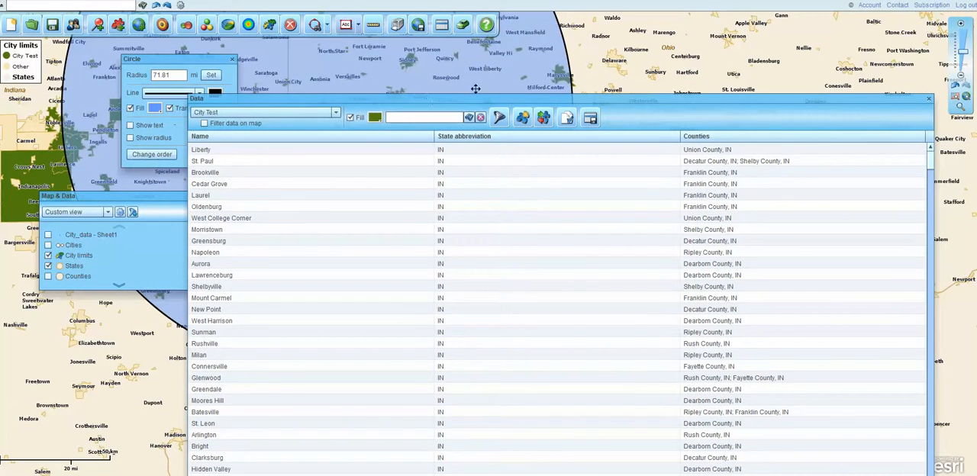
drag(485, 101, 404, 19)
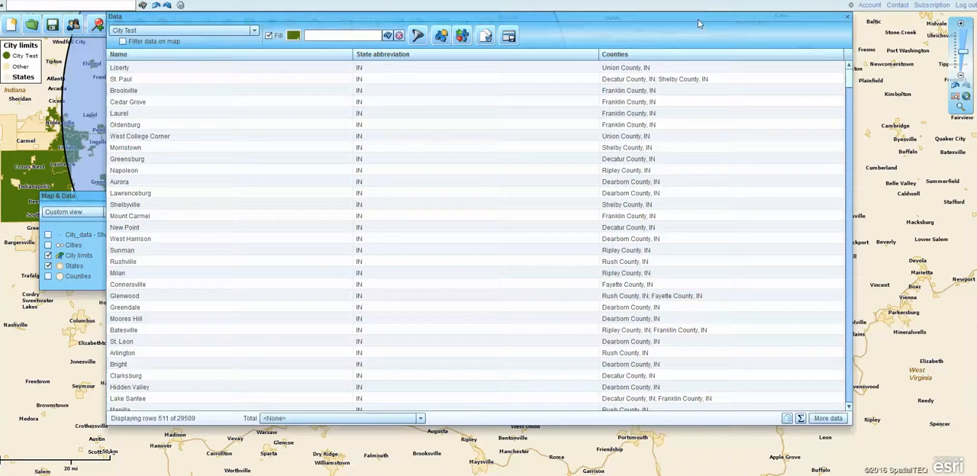
drag(697, 20, 792, 43)
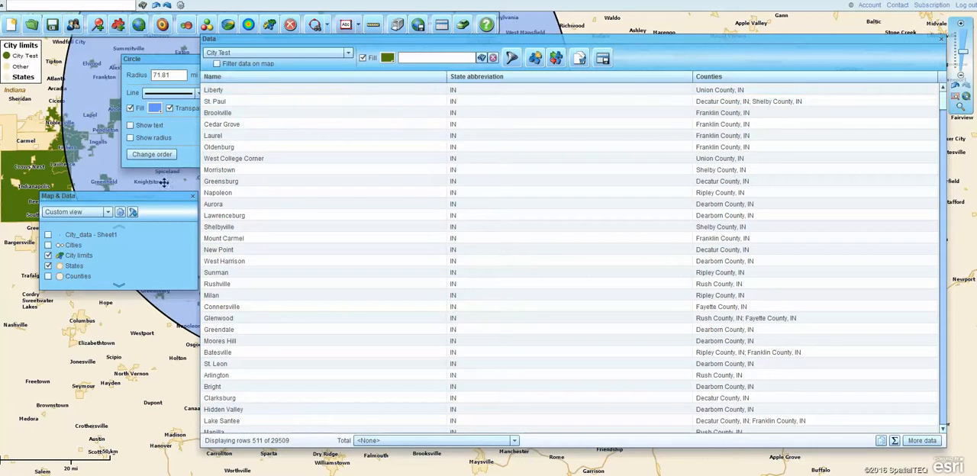
Review the ZIP code data source options in the map and data settings, keeping USPS ZIP codes with fillers
drag(148, 196, 129, 201)
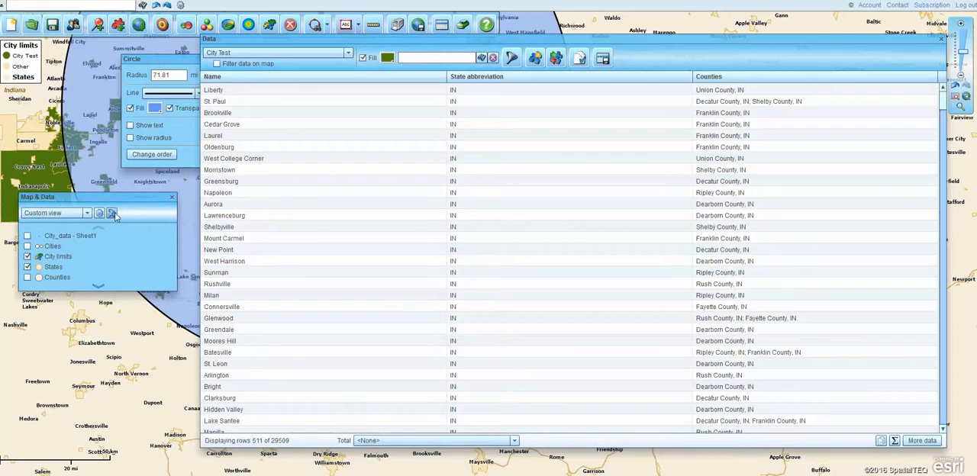
click(99, 214)
click(175, 63)
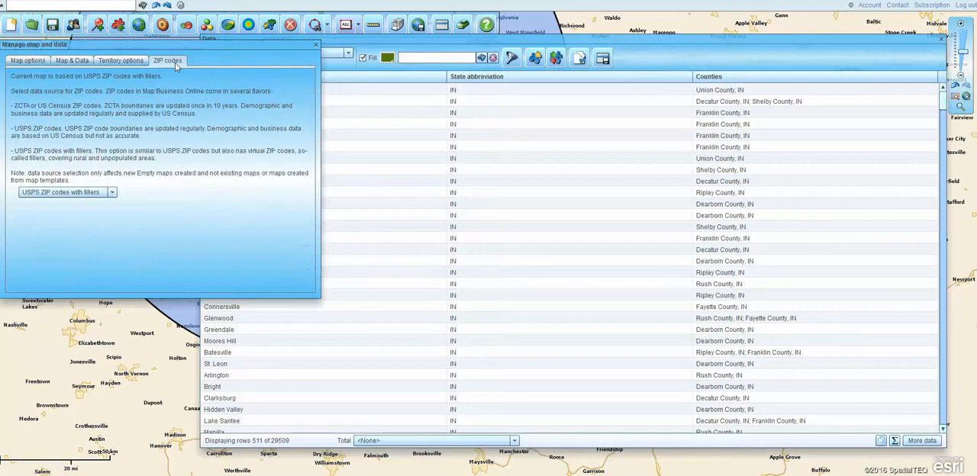
click(112, 194)
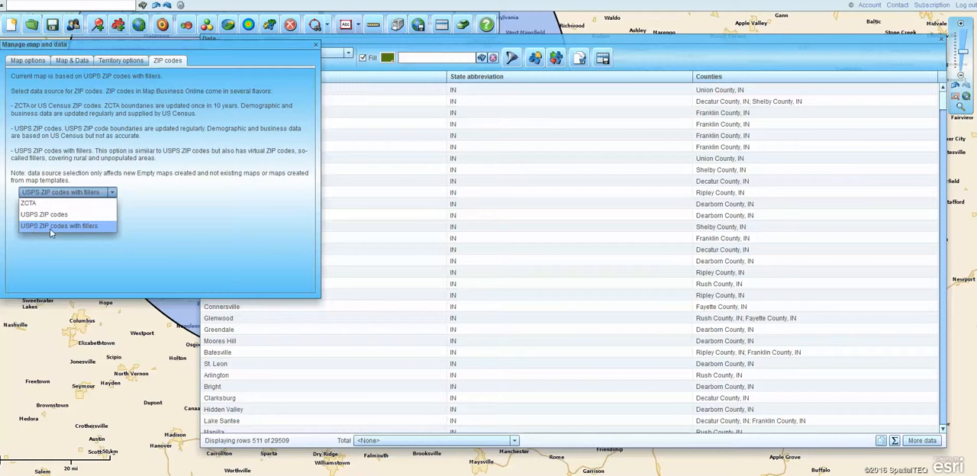
click(283, 159)
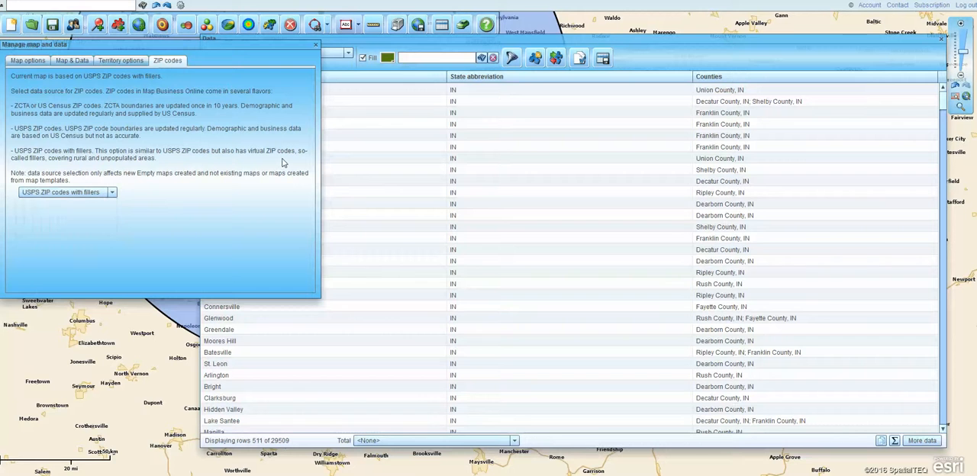
click(315, 45)
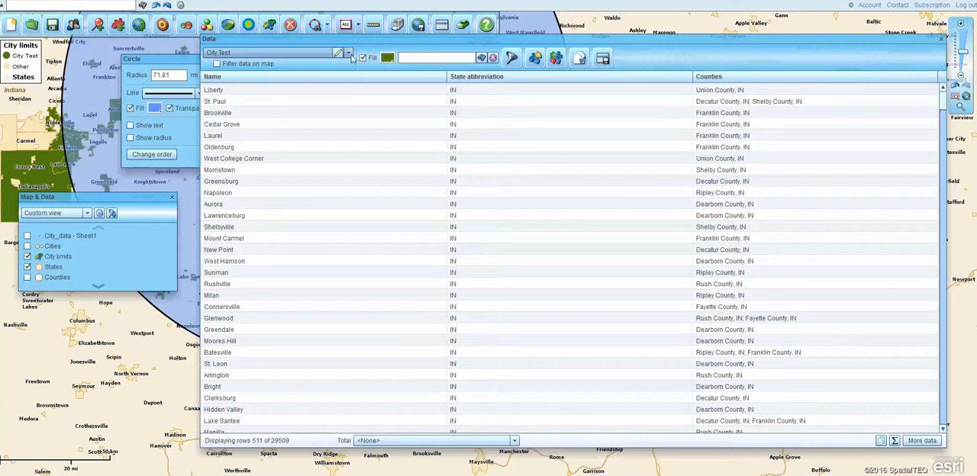
Switch the data table to the ZIP5 codes layer and look through its rows down to the New Mexico entries
click(348, 54)
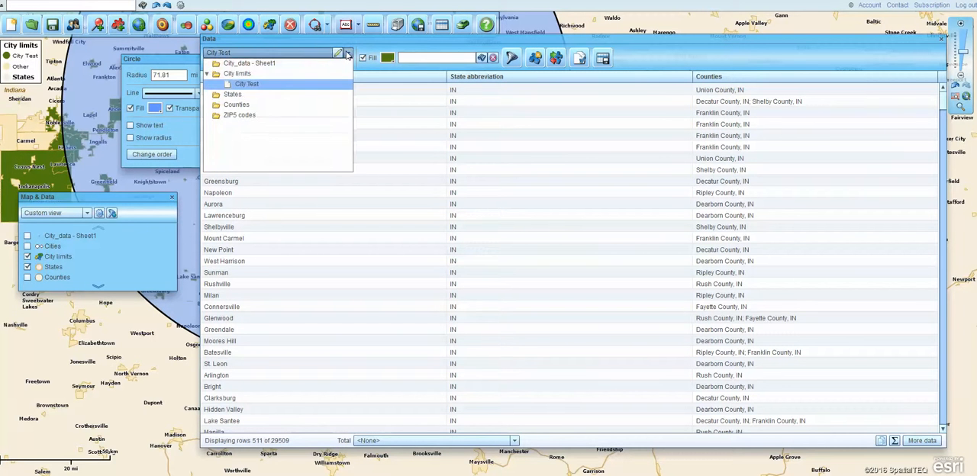
click(241, 115)
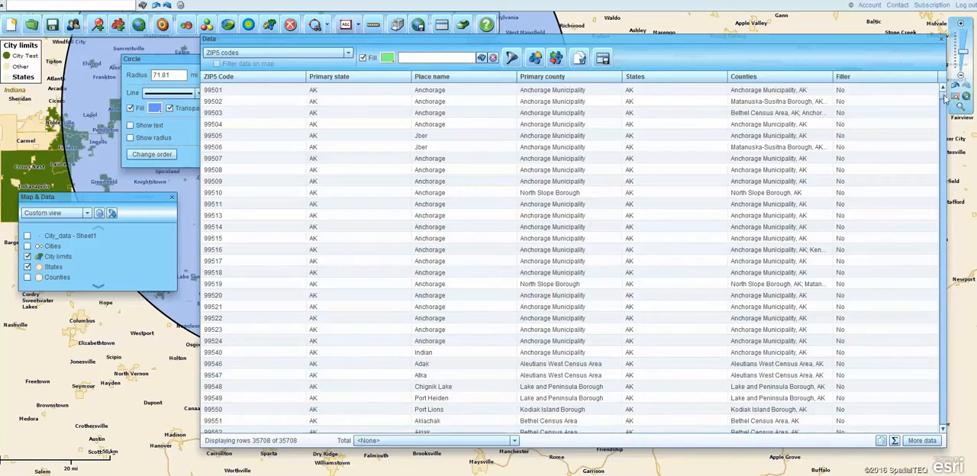
drag(946, 100, 919, 290)
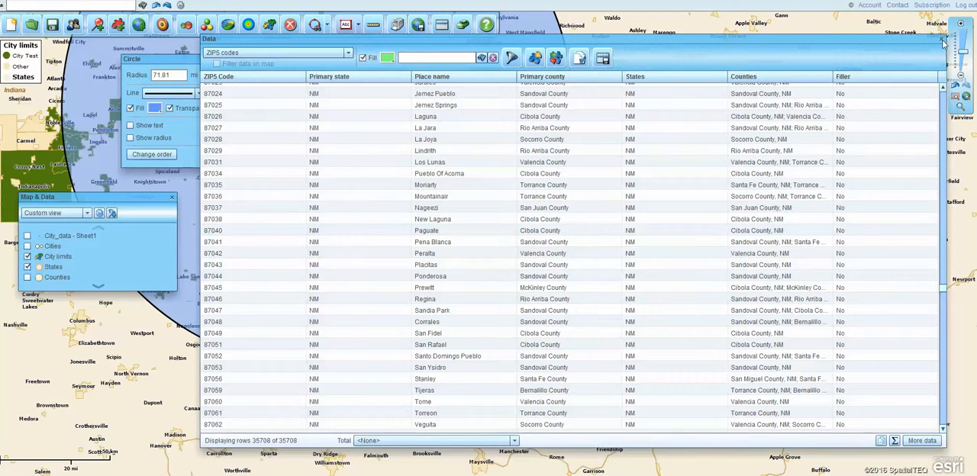
Close the data table and view the City Test territory and its circle at a multi-state scale
click(943, 39)
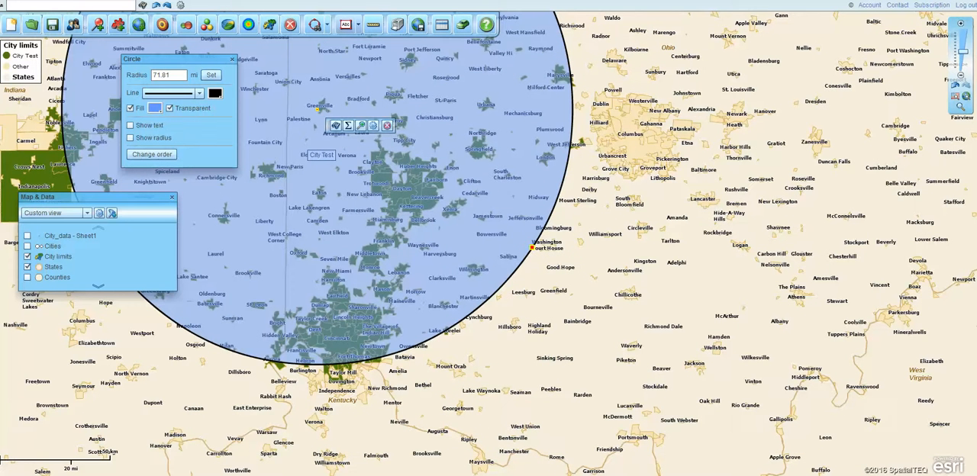
mouse_move(962, 52)
drag(962, 53, 962, 74)
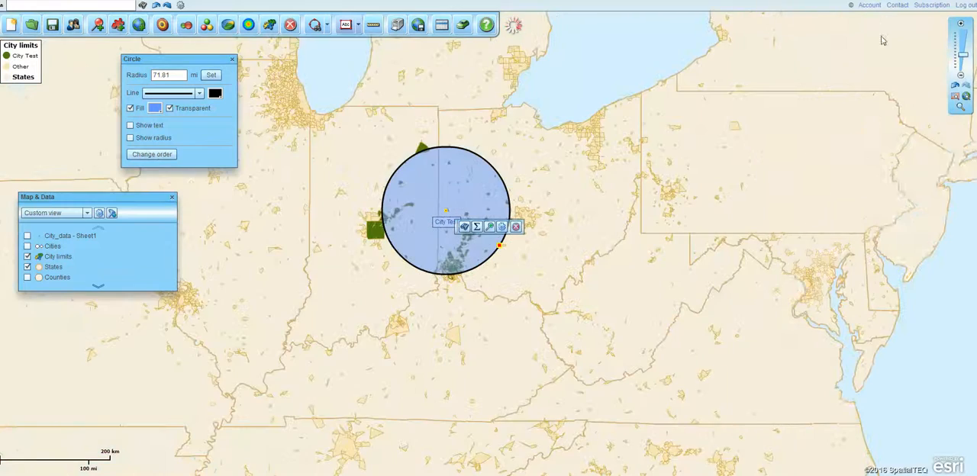